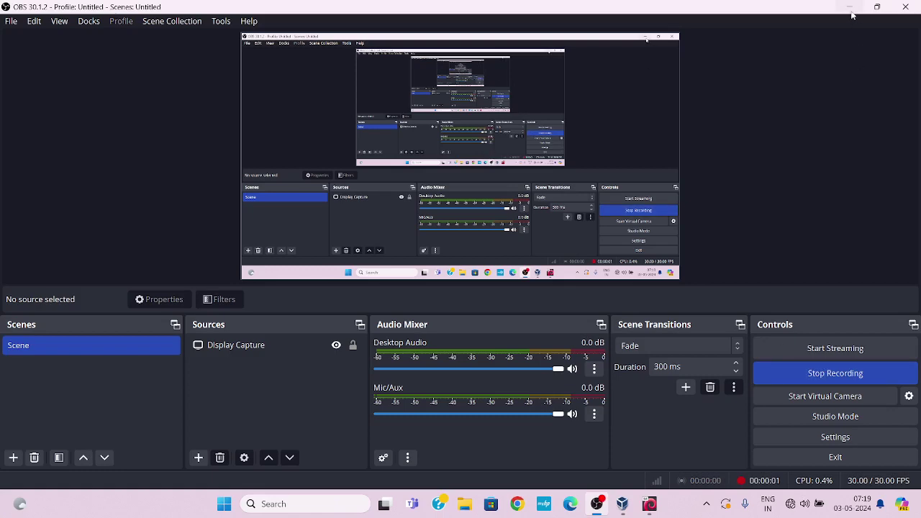
Step: Switch to the Kali virtual machine, open the Downloads folder in the file manager and select message.wav
click(850, 8)
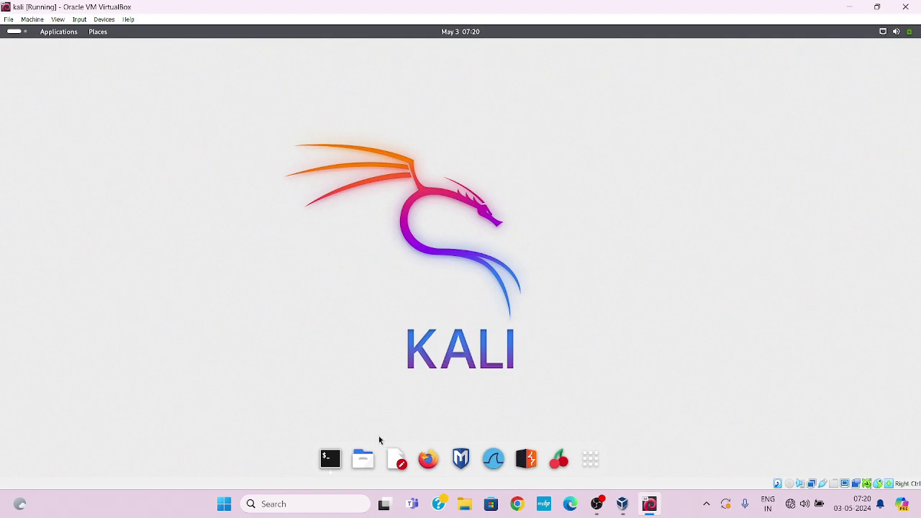
click(362, 458)
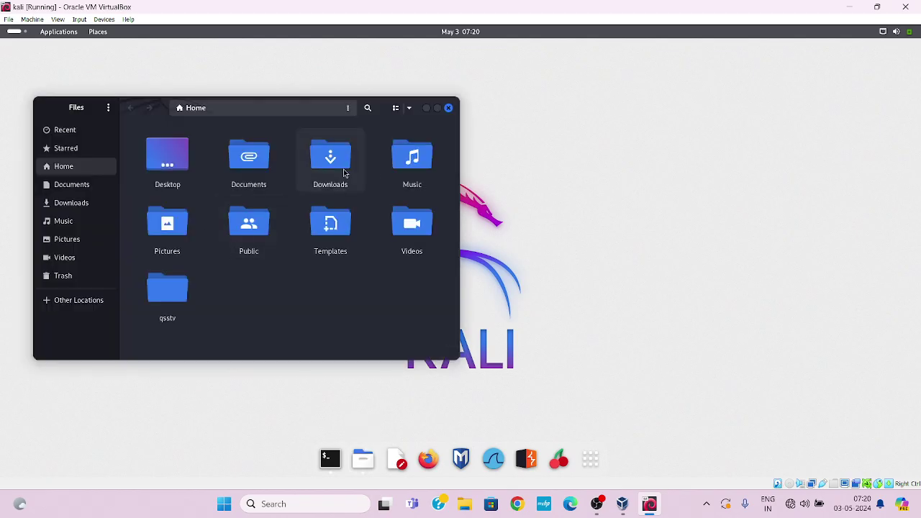
double_click(344, 174)
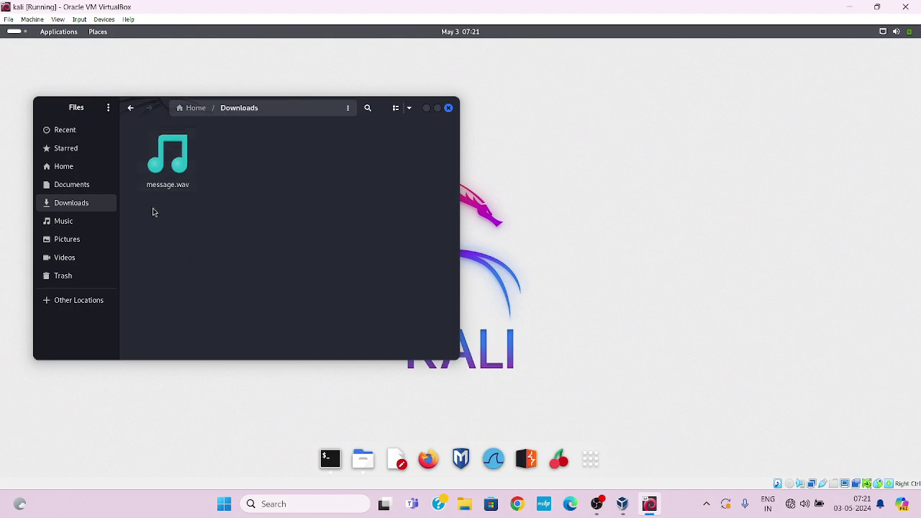
right_click(195, 175)
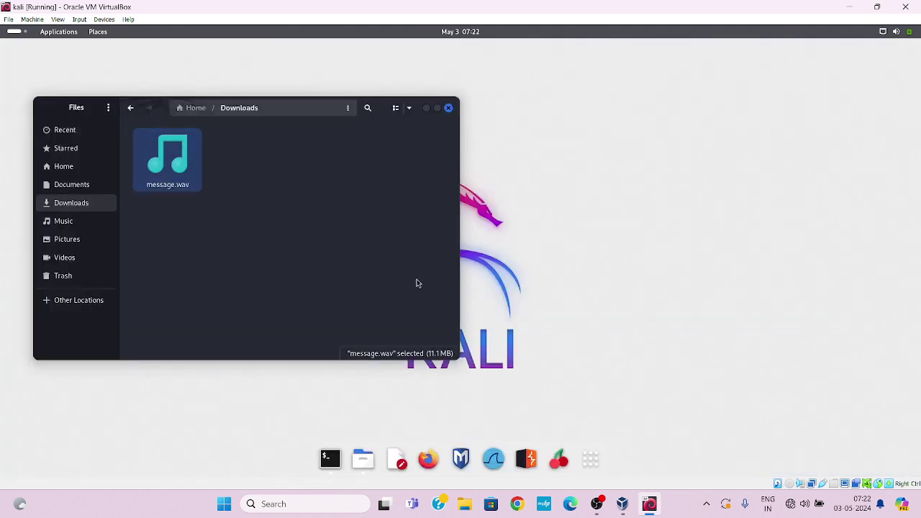
Step: Replace the leftover terminal session with a fresh one and switch to root using sudo su, entering the account password
click(328, 459)
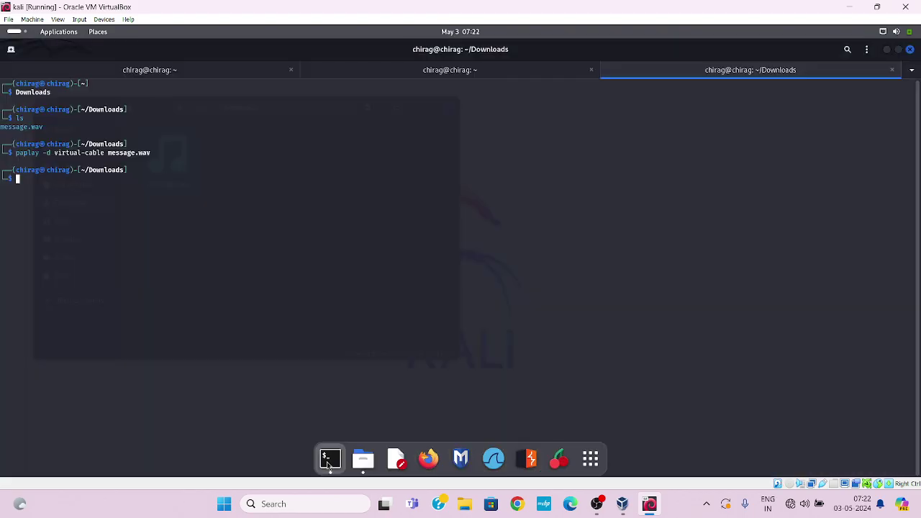
click(910, 49)
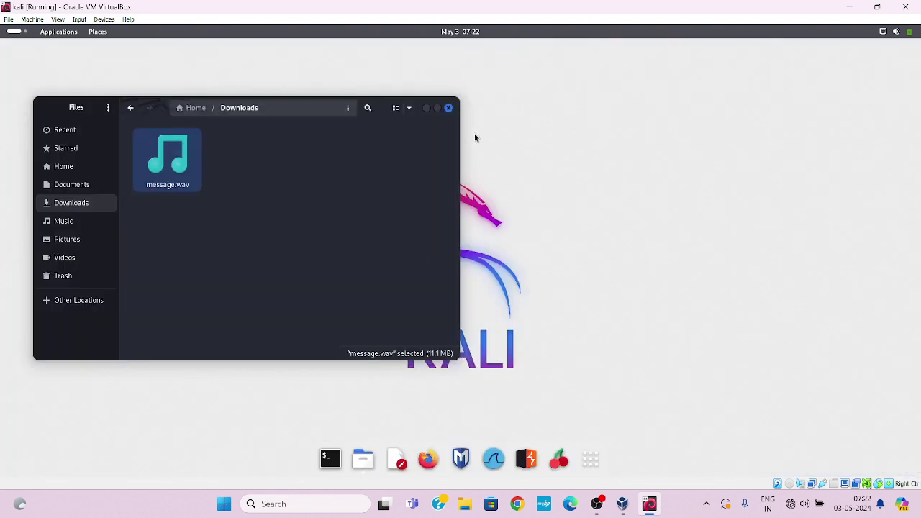
click(330, 459)
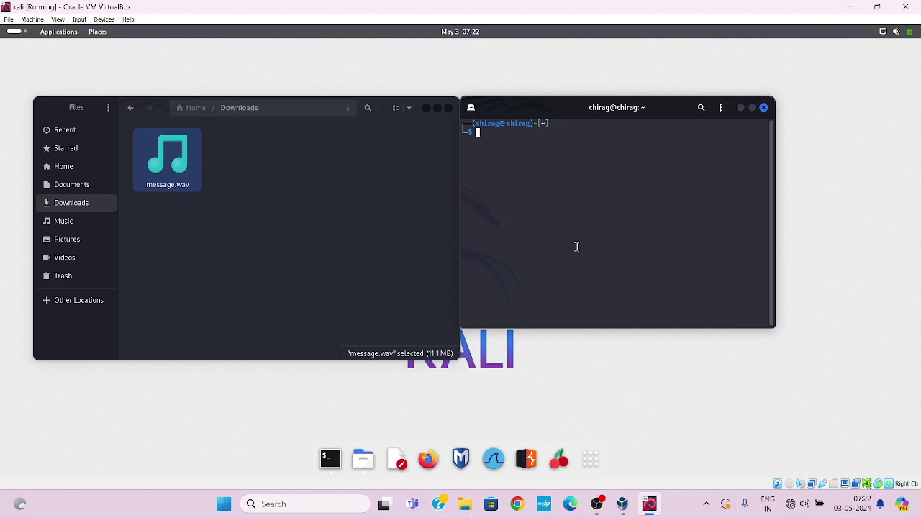
text(sudo su)
key(Return)
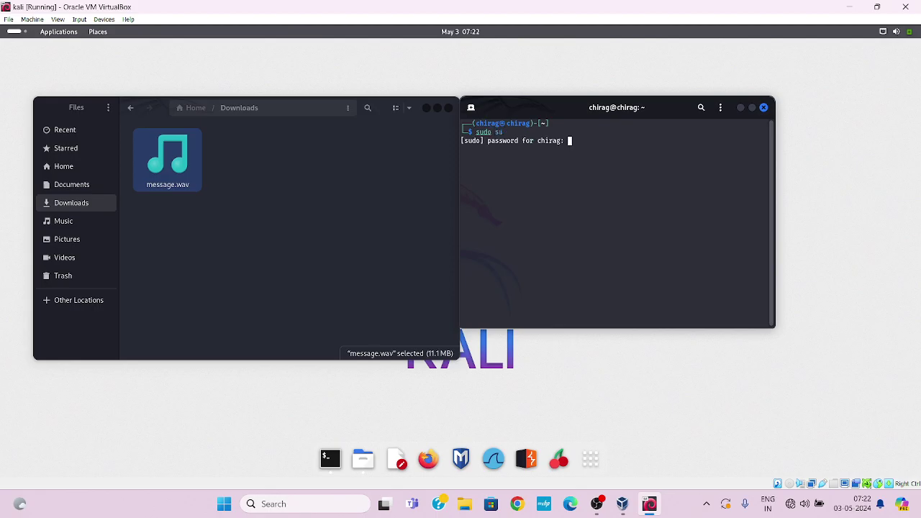
key(Return)
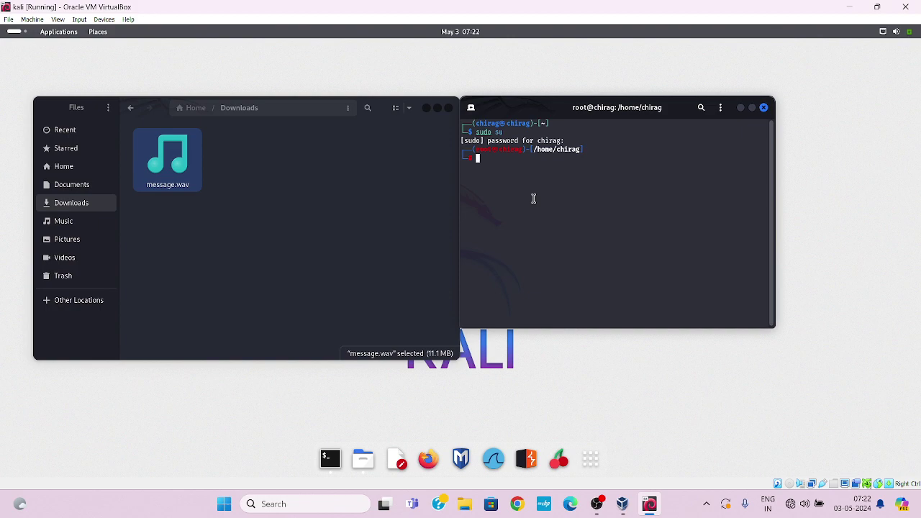
Step: Install the QSSTV package by running apt-get install qsstv in the root shell
text(ap)
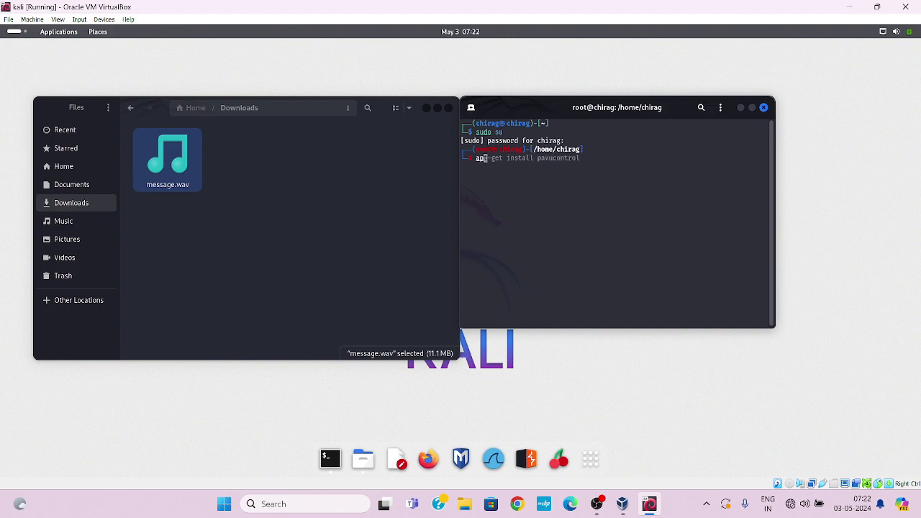
text(t-get)
key(Right)
key(BackSpace)
key(BackSpace)
key(BackSpace)
key(BackSpace)
key(BackSpace)
key(BackSpace)
key(BackSpace)
key(BackSpace)
key(BackSpace)
key(BackSpace)
key(BackSpace)
text(qs)
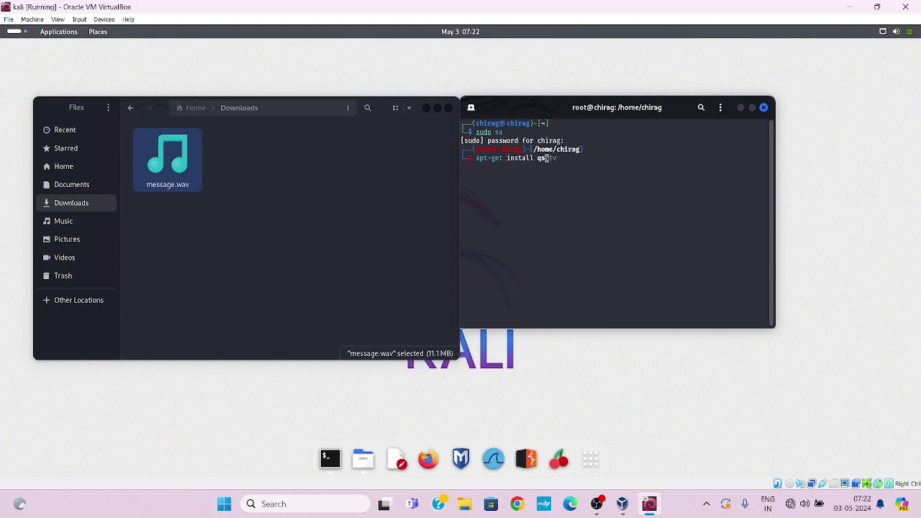
text(stv)
key(Return)
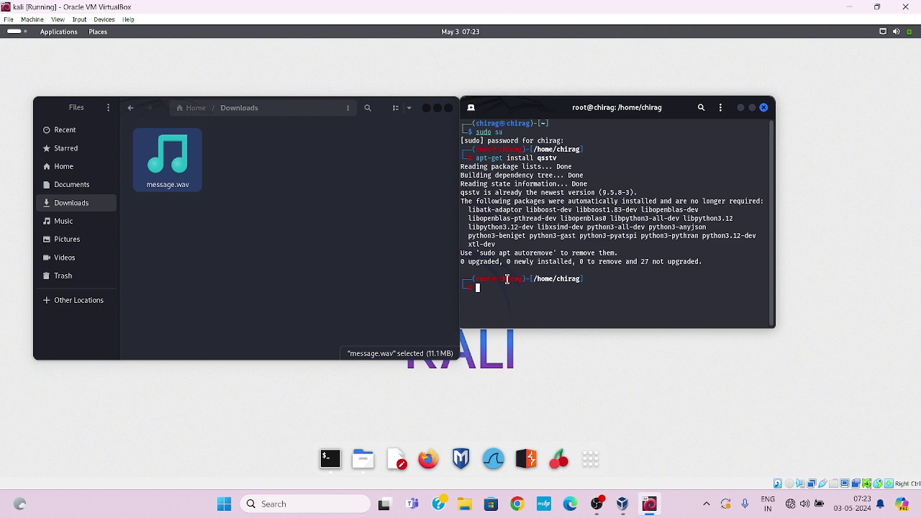
Step: Install the volume control package by running apt-get install pavucontrol in the root shell
text(apt-get)
key(Right)
key(Left)
key(Left)
key(Left)
key(Left)
key(Left)
text(pa)
key(Right)
key(Return)
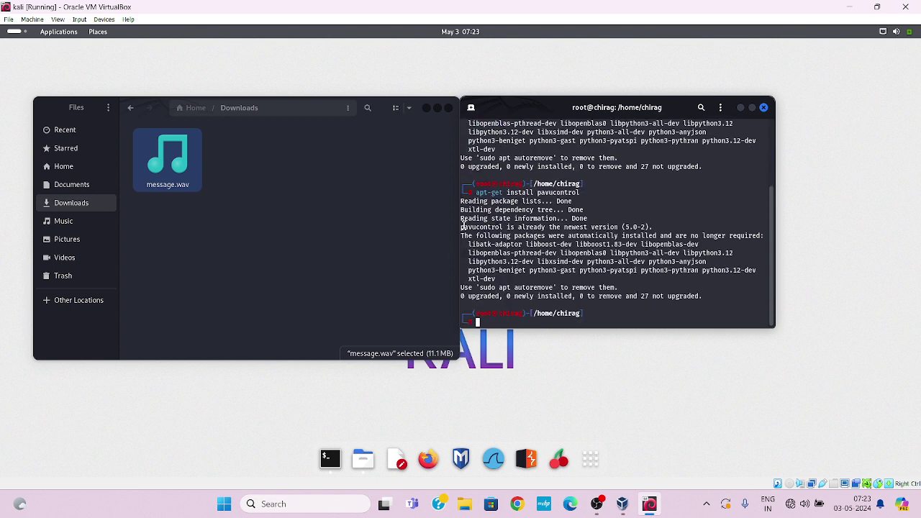
drag(461, 227, 627, 235)
click(638, 231)
Step: Clear the terminal in a maximized window and exit the root shell back to the regular account
click(752, 108)
text(clear)
key(Return)
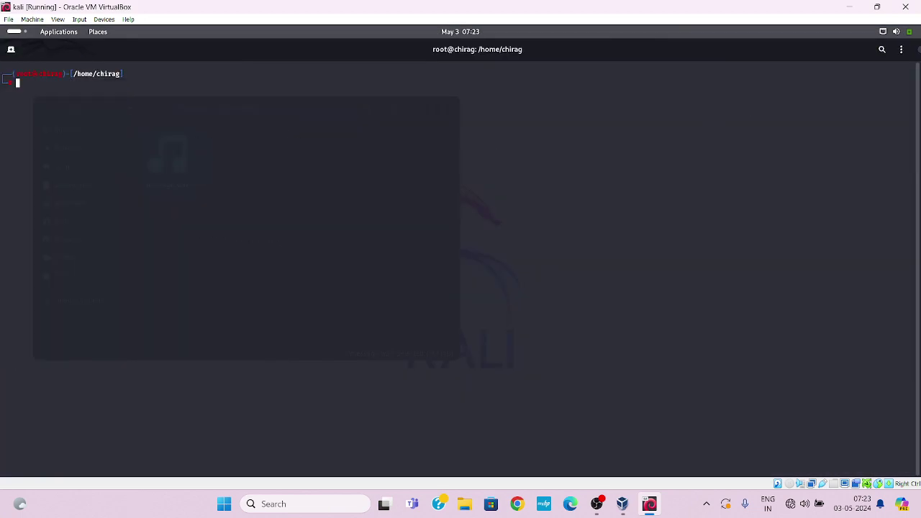
text(exit)
key(Return)
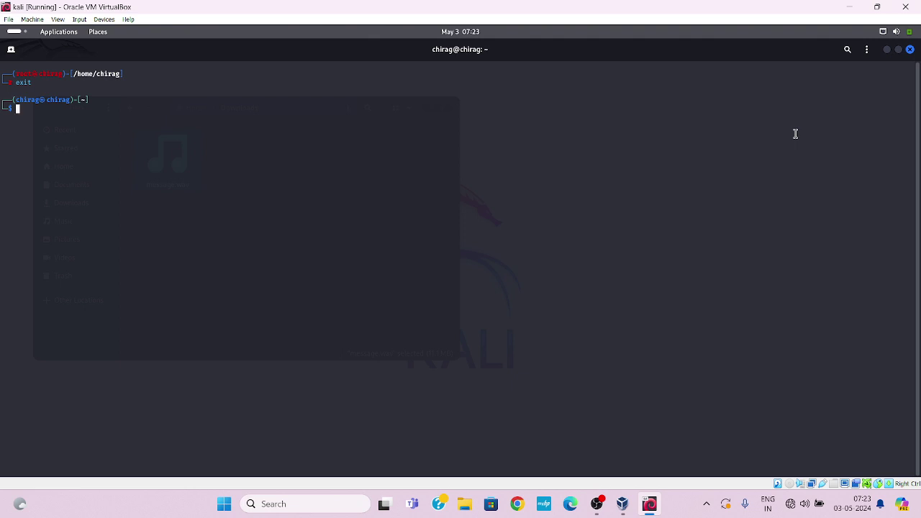
Step: Launch qsstv from the terminal and reposition its window beside the command output
text(qsstv)
key(Return)
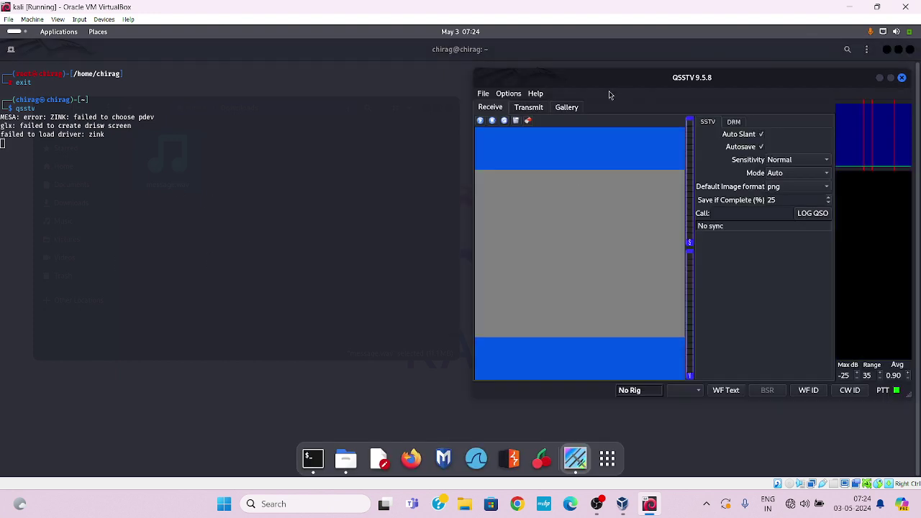
mouse_move(601, 94)
mouse_down()
mouse_move(586, 99)
mouse_move(593, 103)
mouse_up()
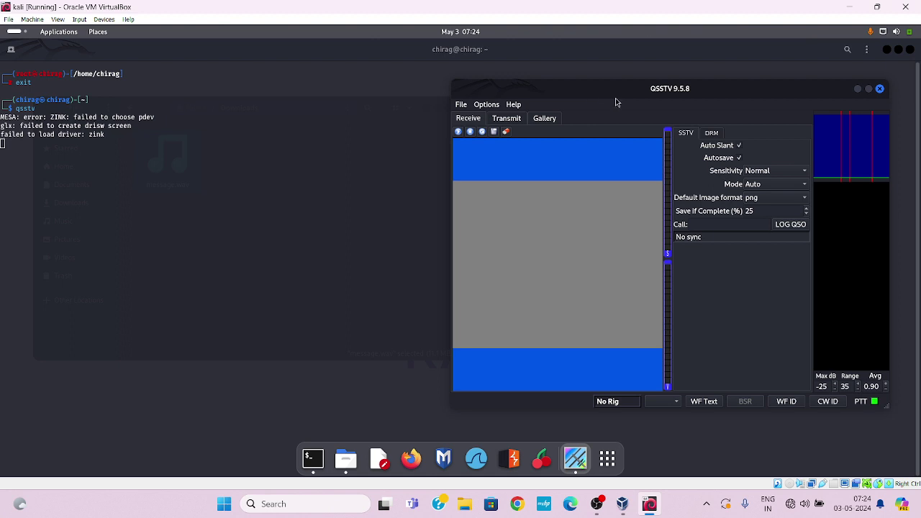
drag(638, 97, 655, 97)
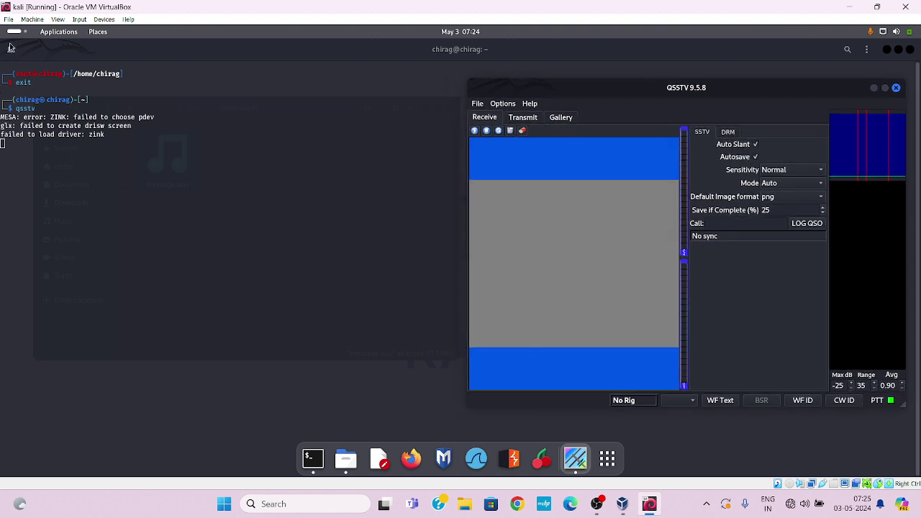
Step: Launch pavucontrol from a second terminal tab
click(10, 49)
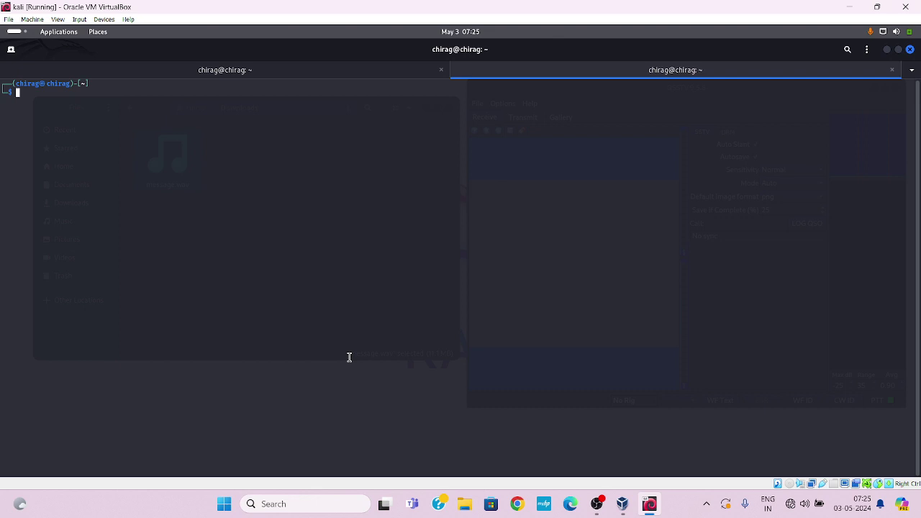
key(Up)
key(Home)
text(p)
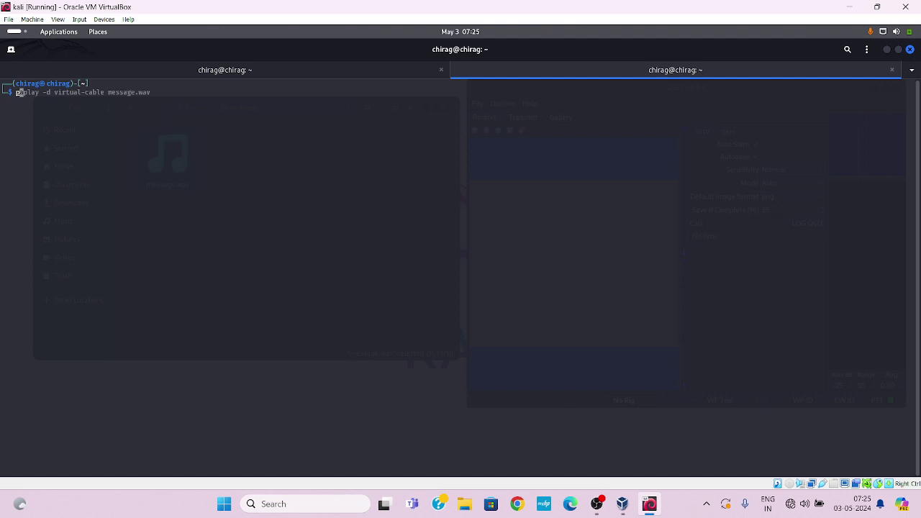
key(Right)
key(ctrl+k)
text(v)
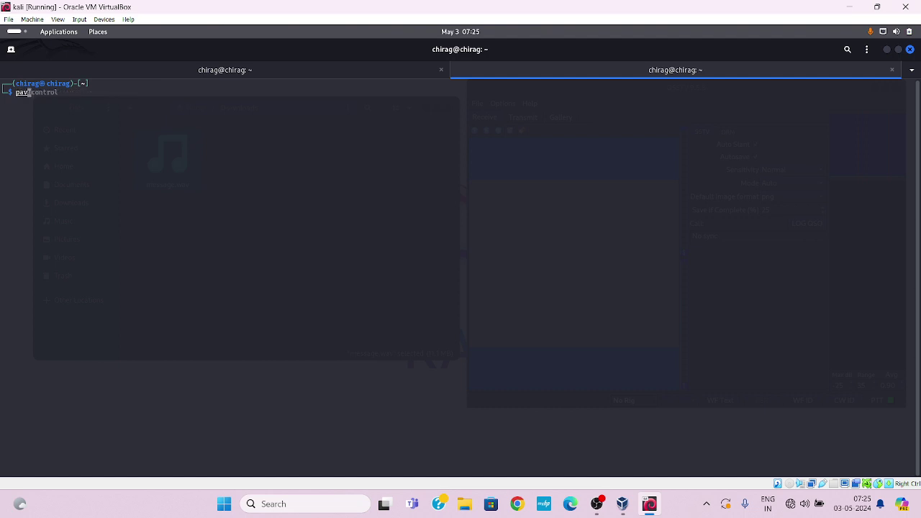
key(Right)
key(Return)
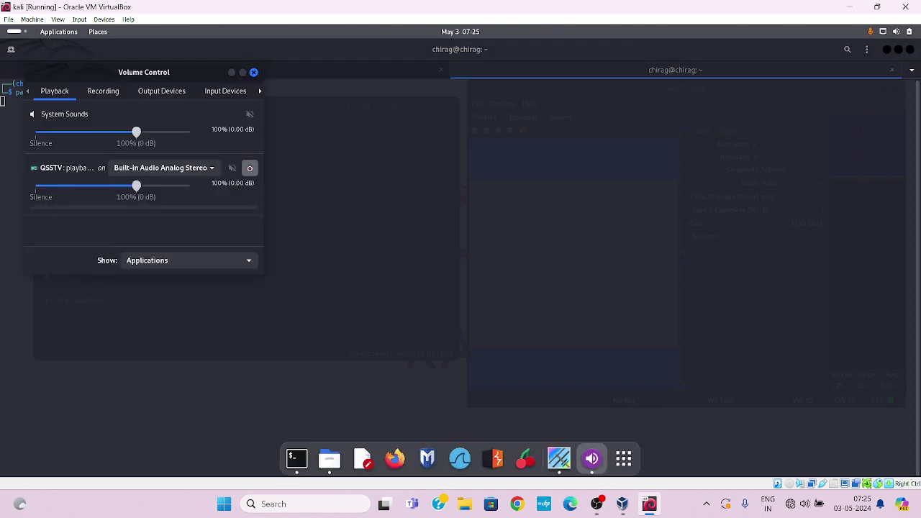
Step: Minimize the terminal and move the Volume Control window over the file manager so that QSSTV is uncovered
drag(121, 72, 661, 212)
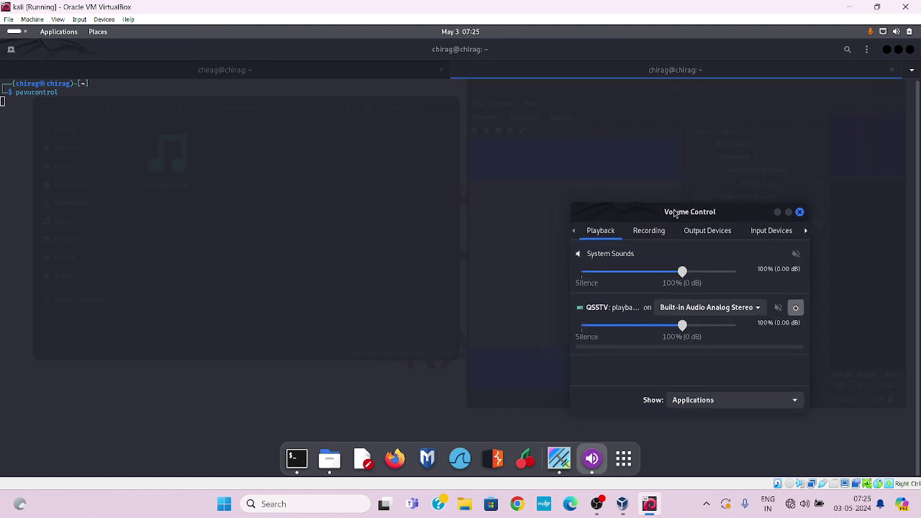
click(888, 50)
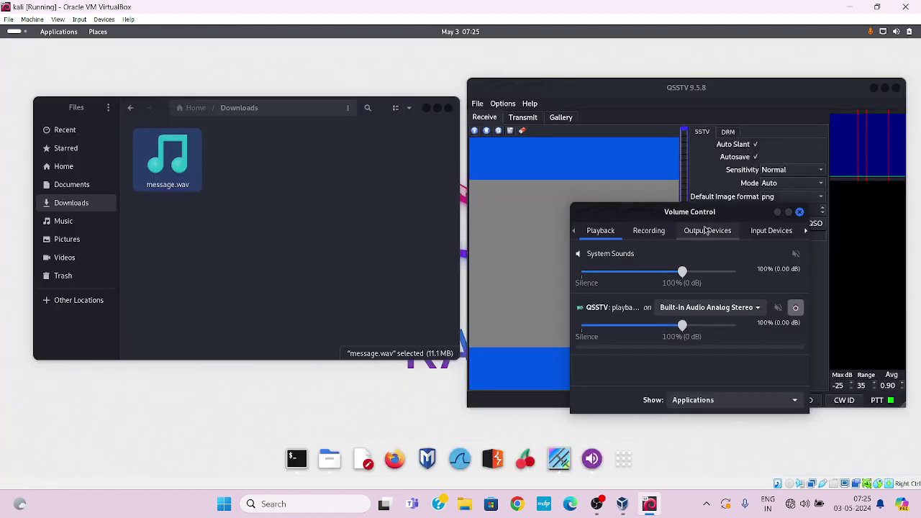
drag(714, 222, 243, 264)
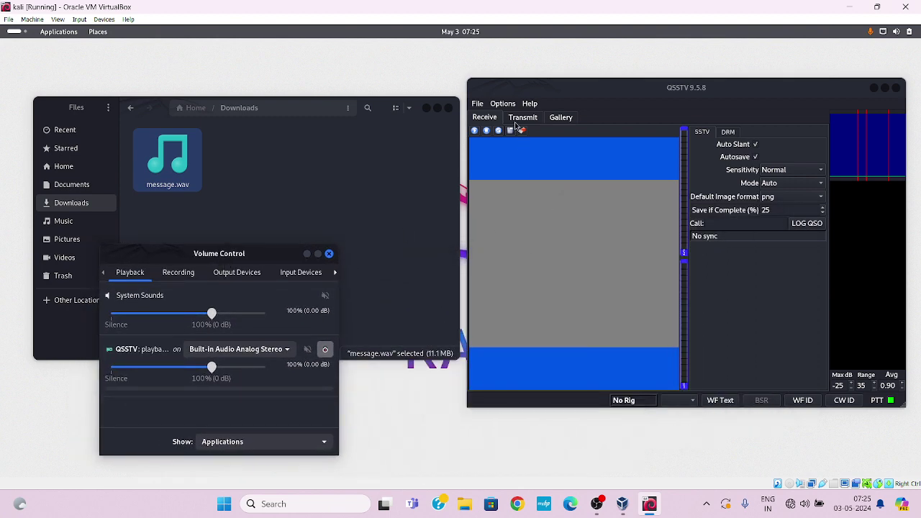
Step: Set the audio interface to PulseAudio in QSSTV's sound configuration and save it
click(599, 97)
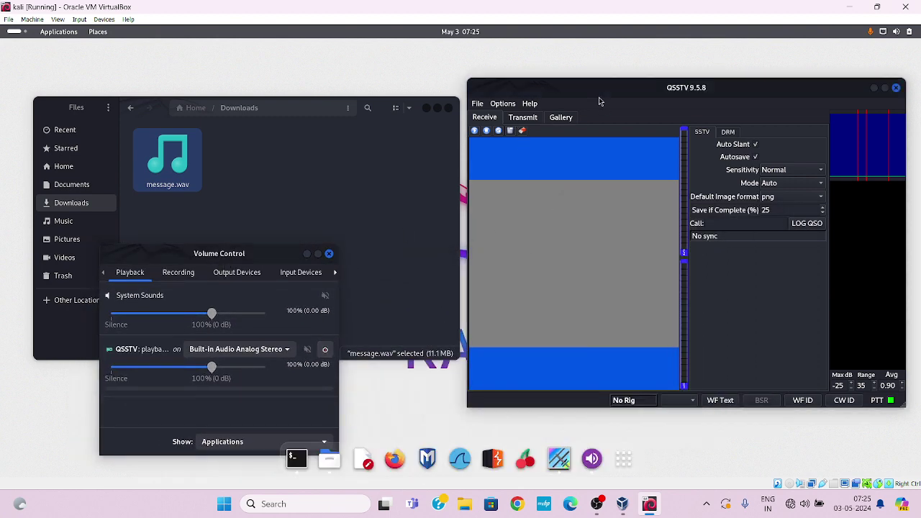
click(513, 108)
mouse_move(527, 108)
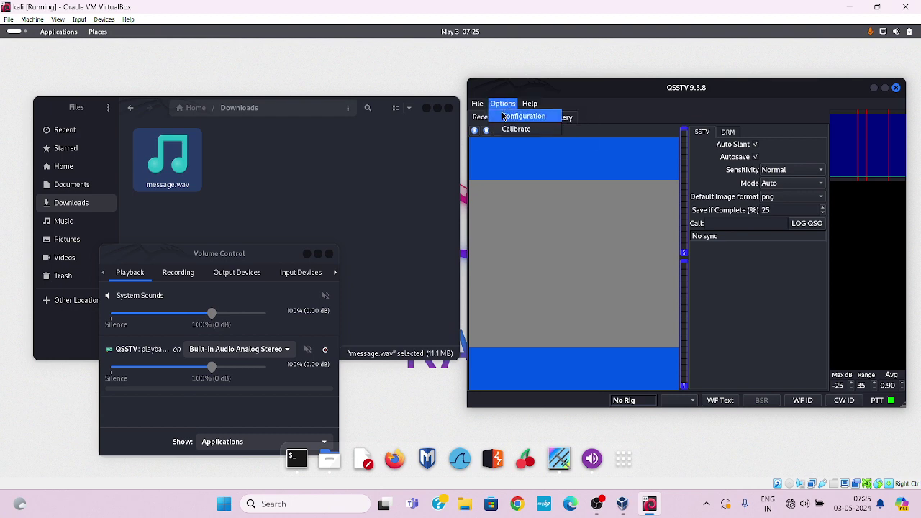
click(524, 117)
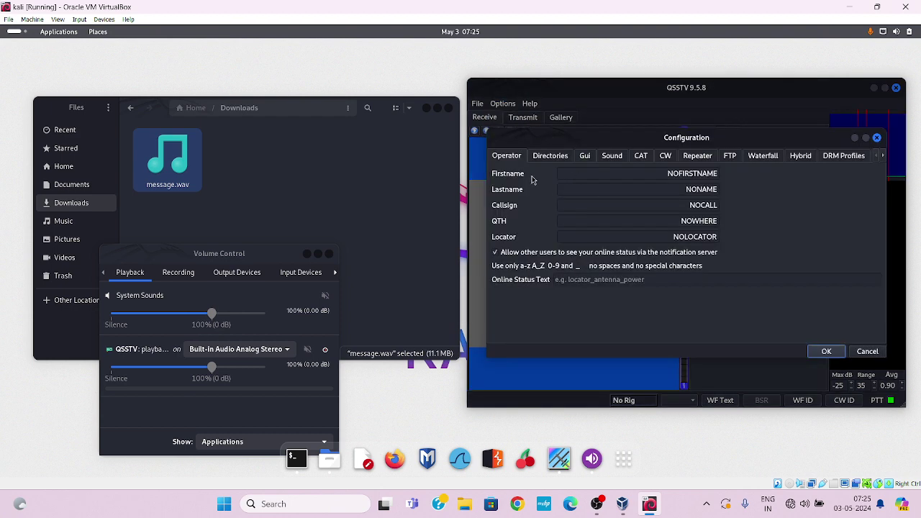
click(613, 156)
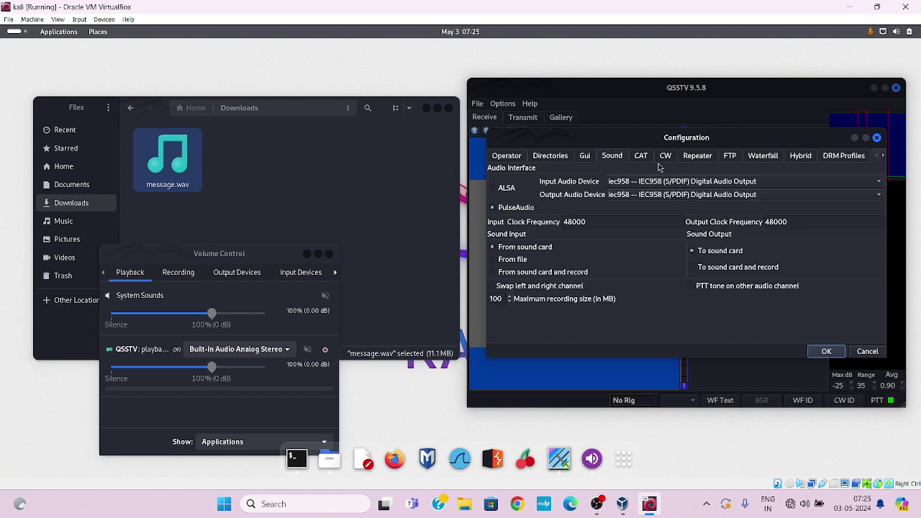
click(513, 208)
click(826, 352)
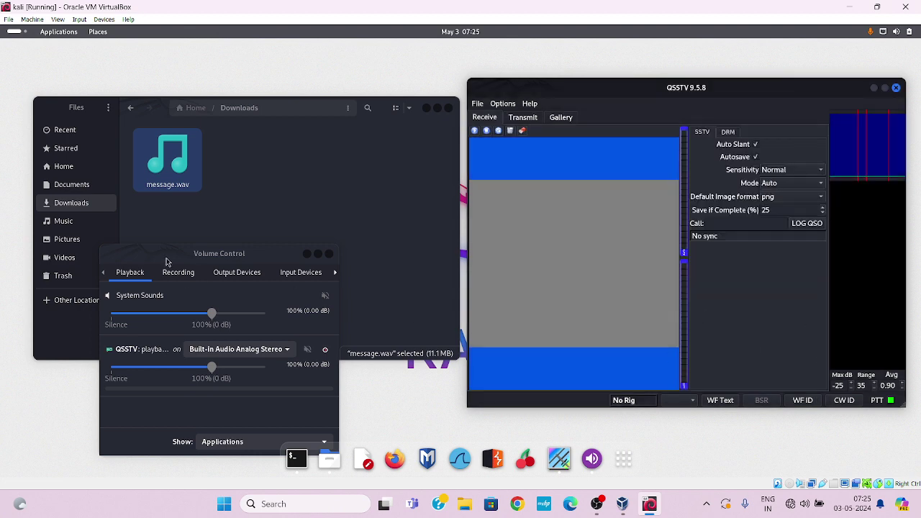
Step: Set QSSTV's recording source to Monitor of virtual-cable Audio/Sink sink in Volume Control, with Applications as the shown streams
click(166, 261)
drag(166, 261, 206, 249)
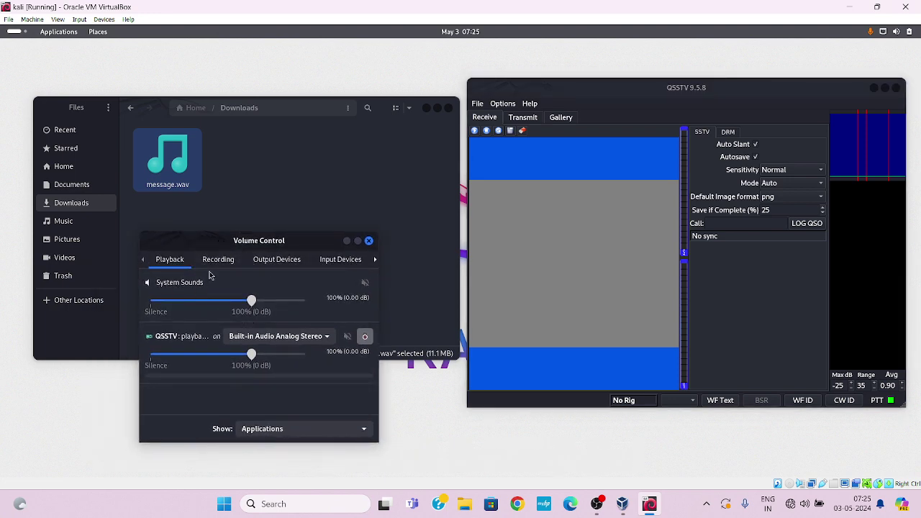
click(201, 266)
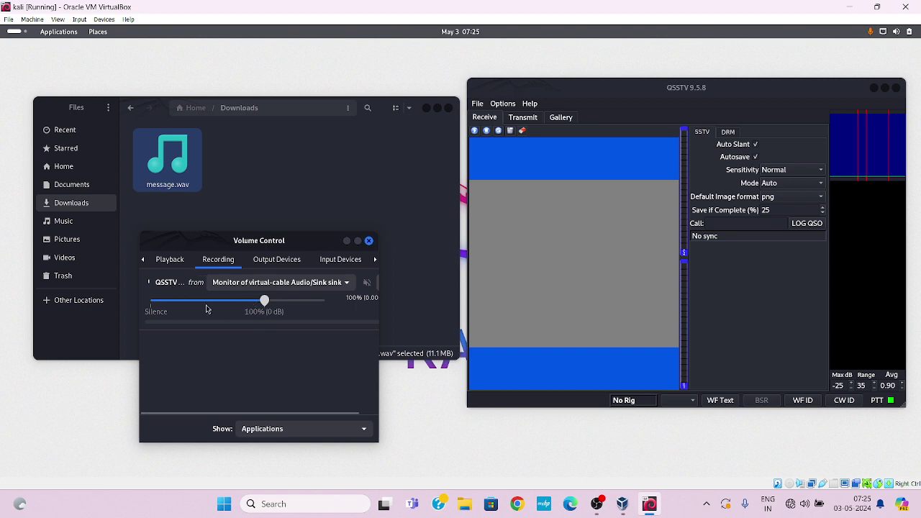
click(272, 285)
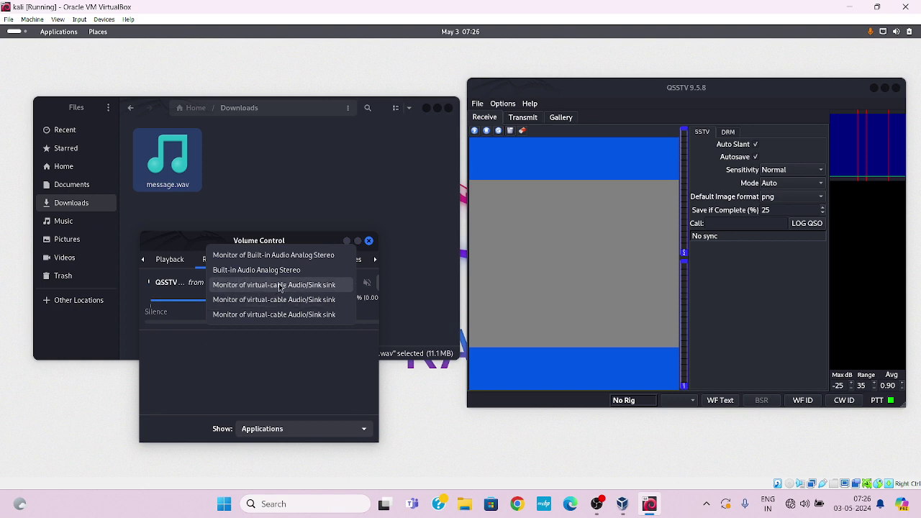
click(336, 287)
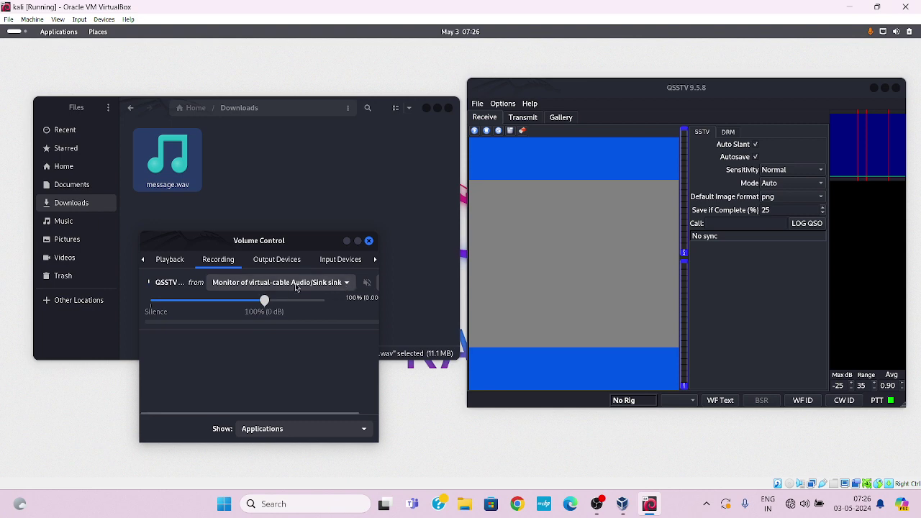
click(307, 435)
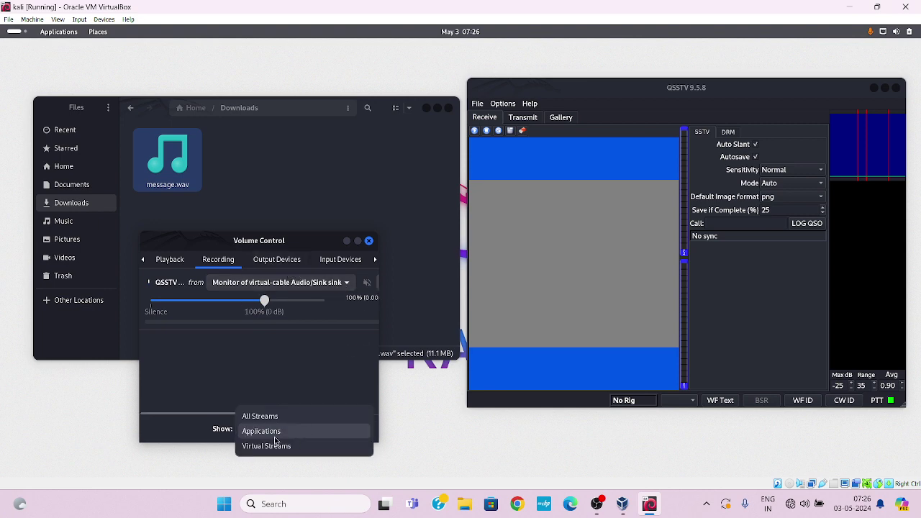
click(275, 436)
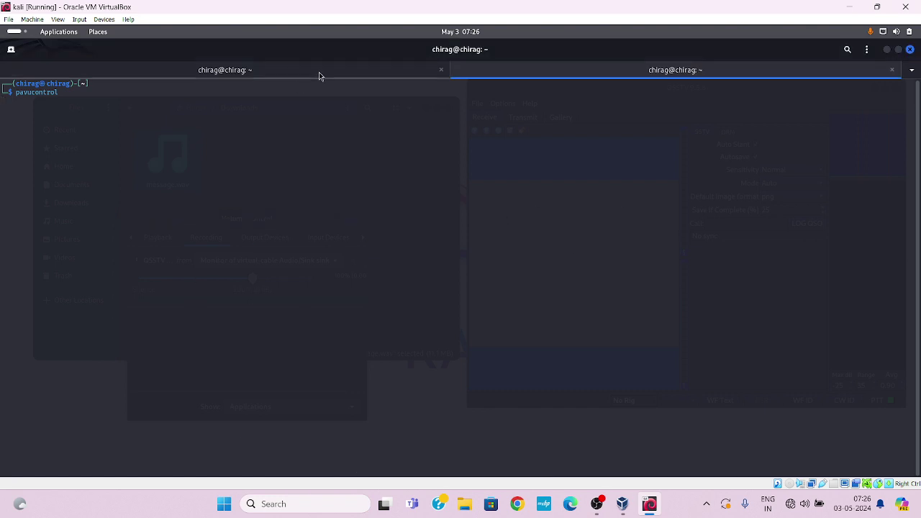
Step: Open a third terminal tab, go to the Downloads folder and list its files
click(319, 71)
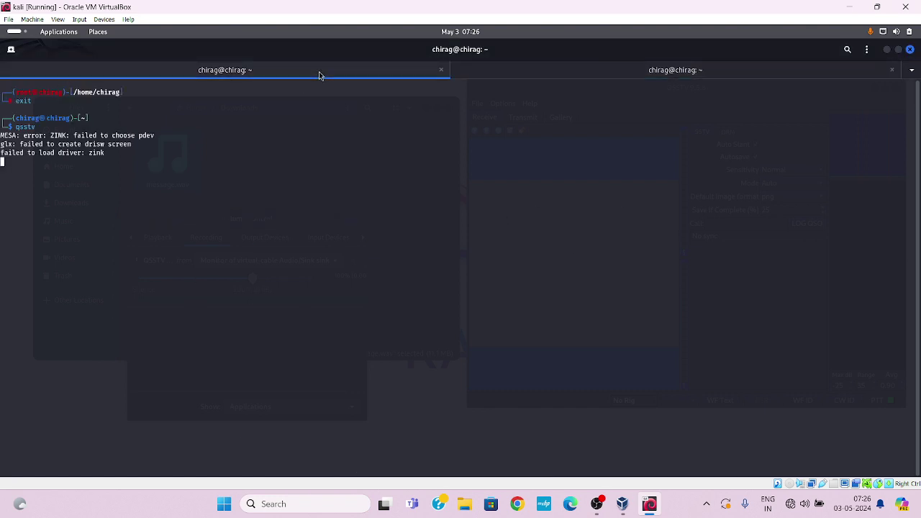
click(587, 70)
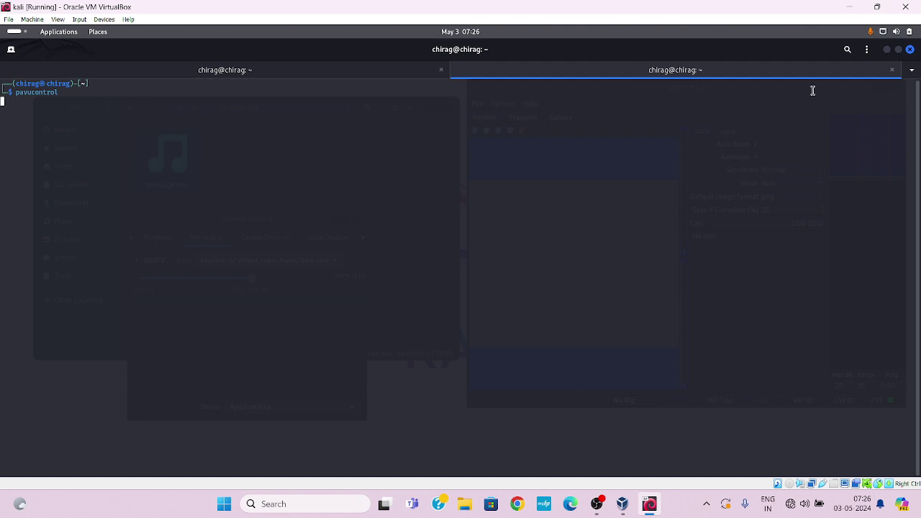
click(12, 50)
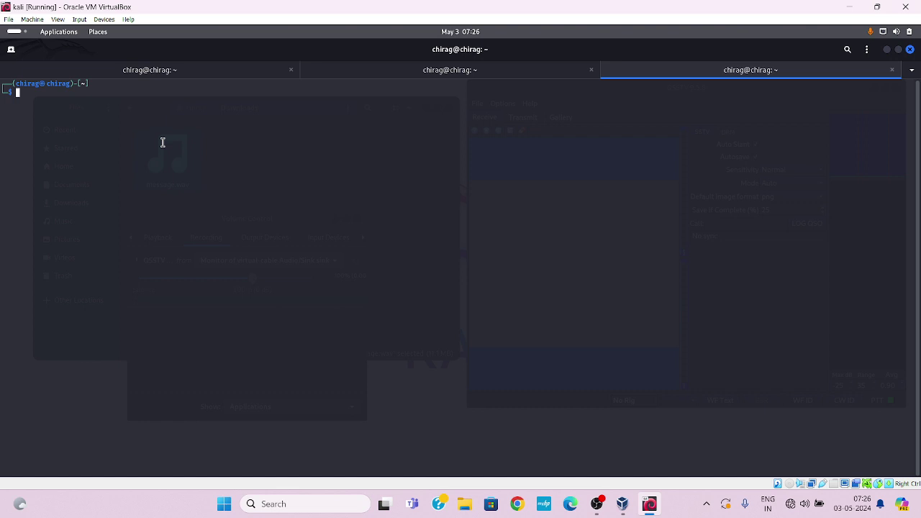
text(down)
key(Tab)
key(Return)
text(ls)
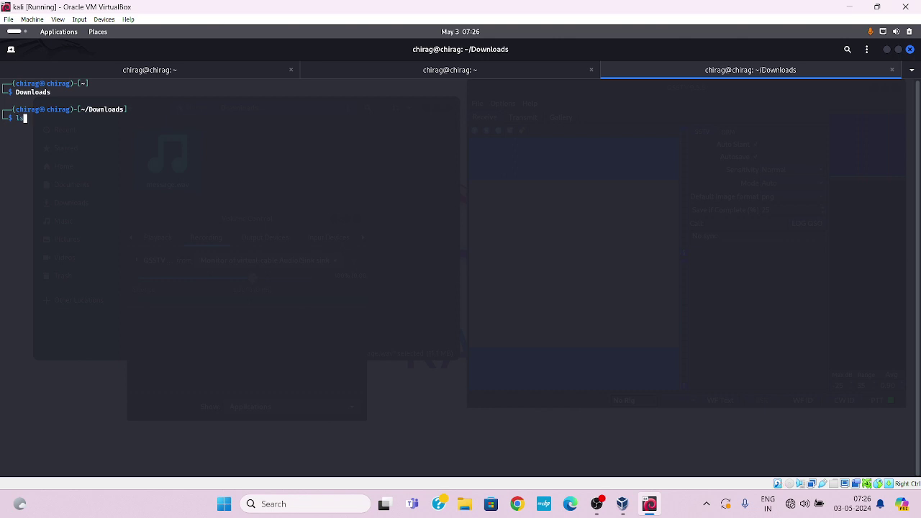
key(Return)
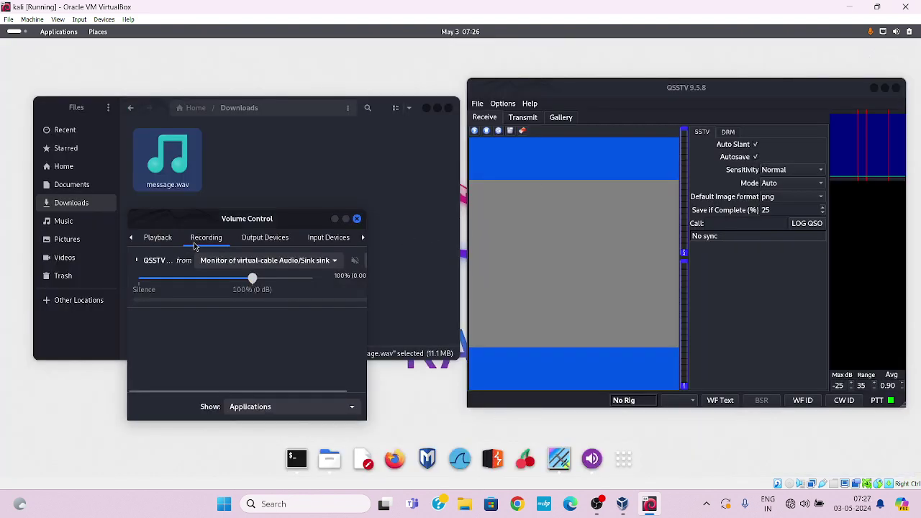
Step: Load a PulseAudio null sink from the terminal with pactl load-module module-null-sink sink_name=virtual-cable
click(233, 263)
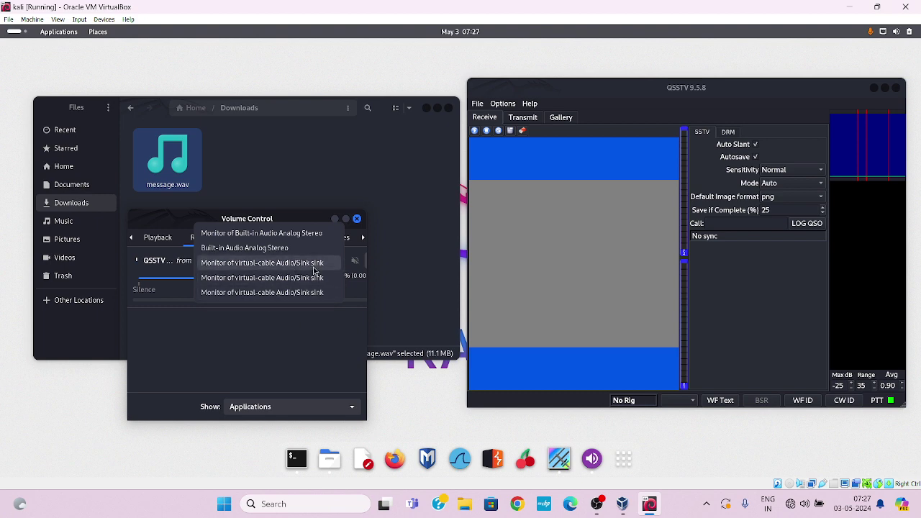
click(308, 327)
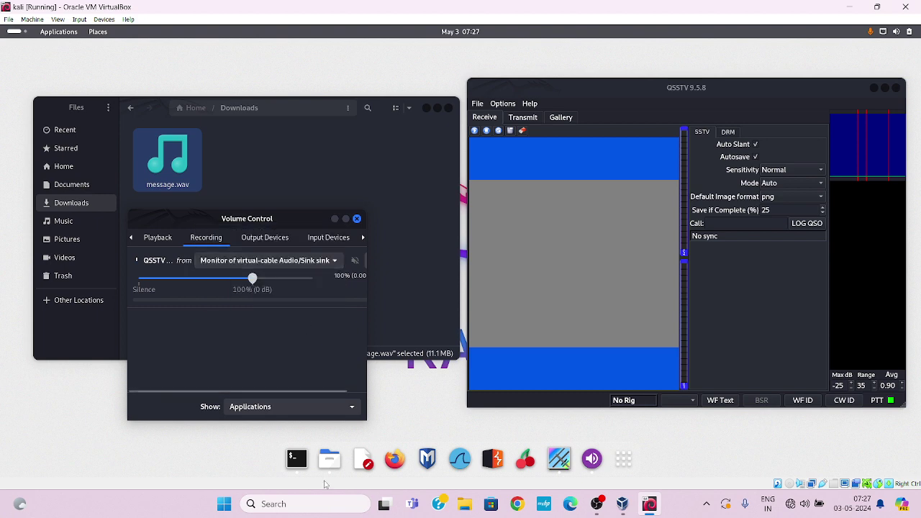
click(296, 458)
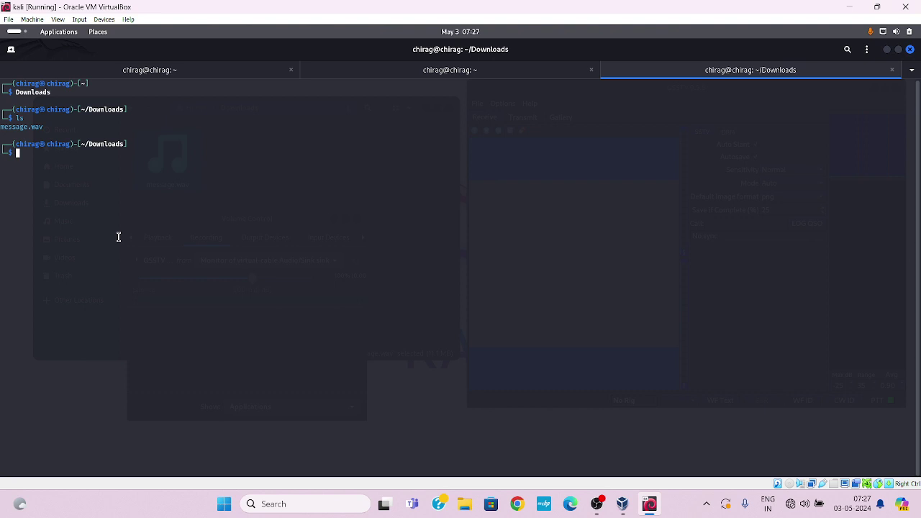
text(pactl)
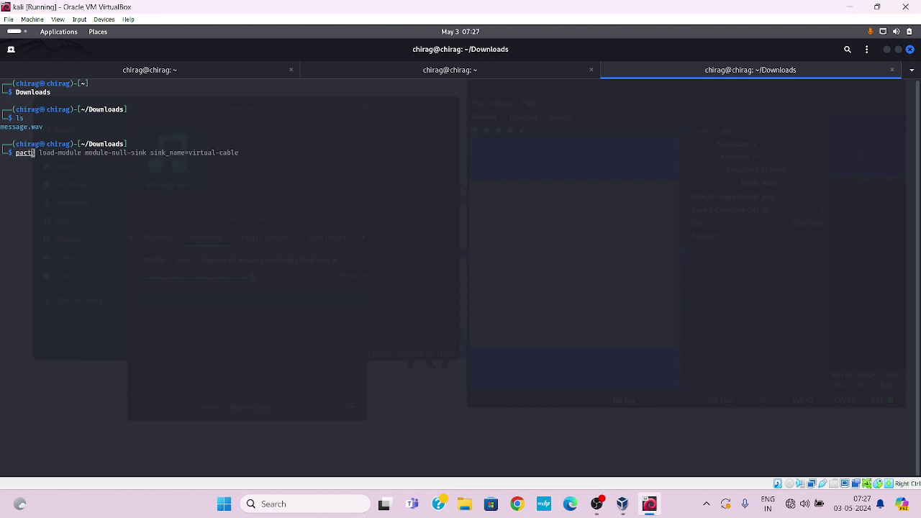
key(Right)
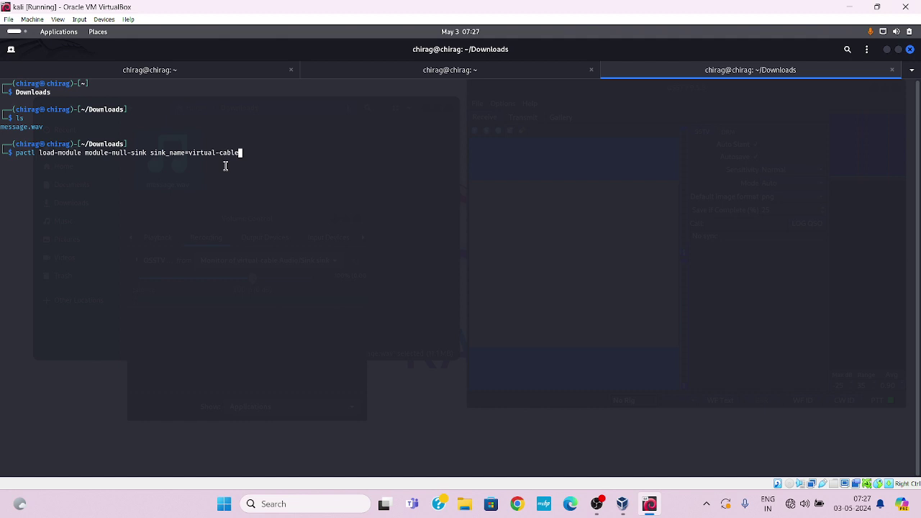
key(Return)
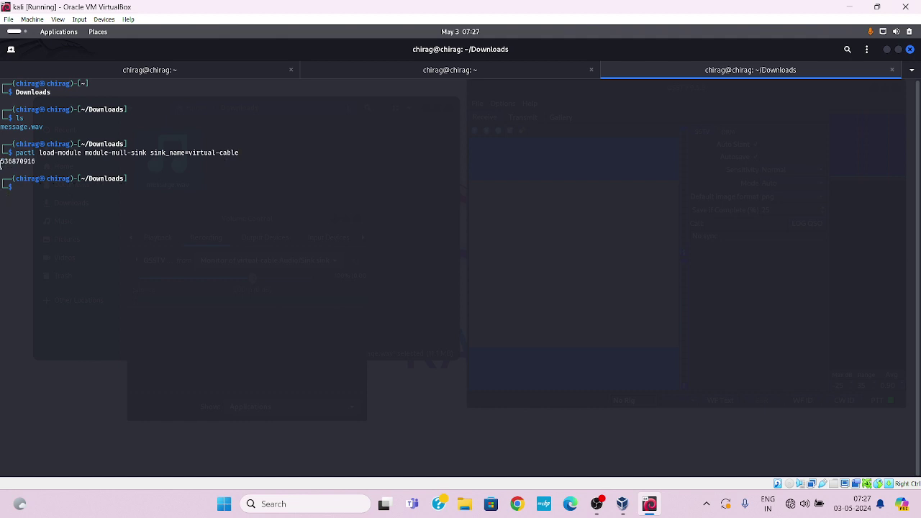
drag(1, 164, 36, 164)
click(74, 192)
Step: Play the audio file into the virtual cable with paplay -d virtual-cable message.wav and minimize the terminal to uncover QSSTV
key(Up)
key(Home)
key(Right)
key(Right)
key(ctrl+k)
text(p)
key(ctrl+underscore)
key(ctrl+underscore)
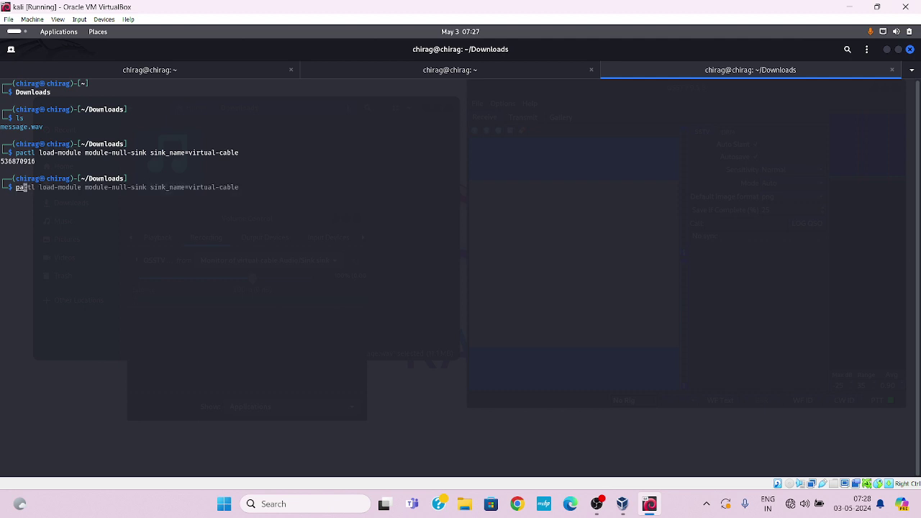
key(ctrl+k)
text(v)
key(ctrl+underscore)
key(ctrl+underscore)
key(ctrl+k)
text(p)
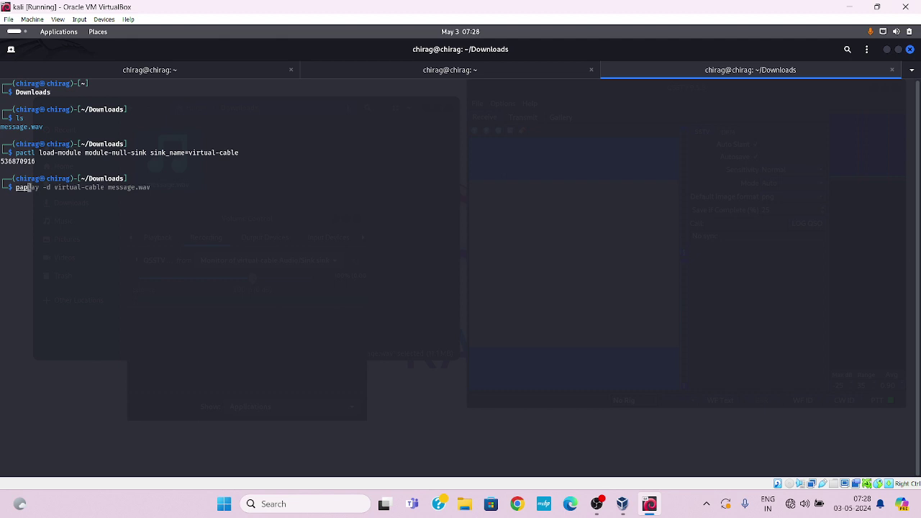
key(Right)
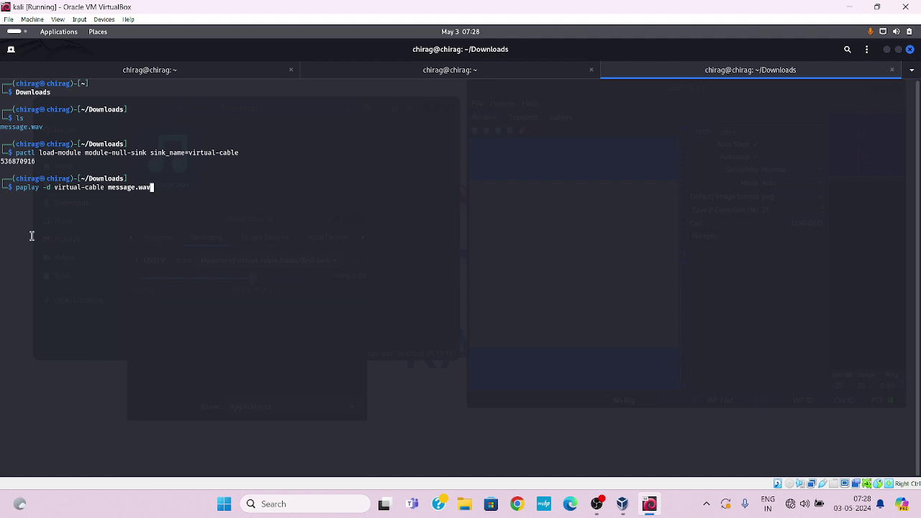
key(Return)
click(887, 50)
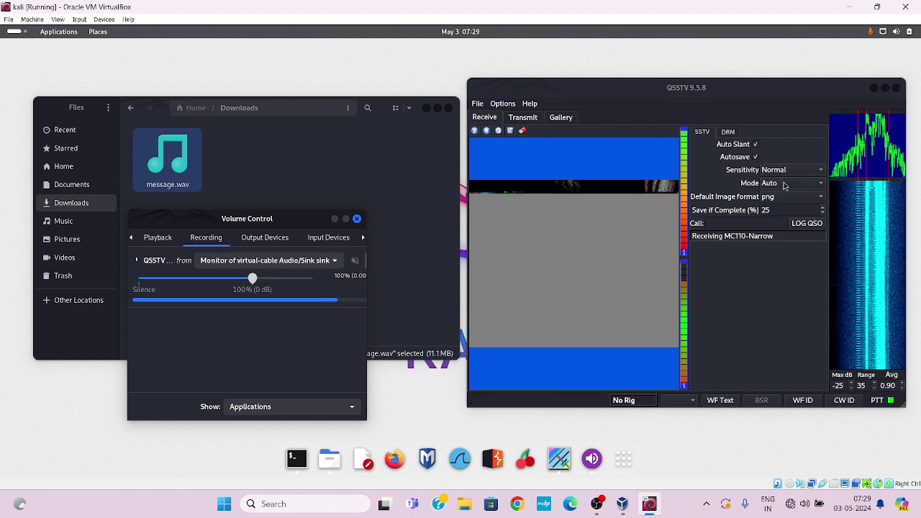
click(803, 172)
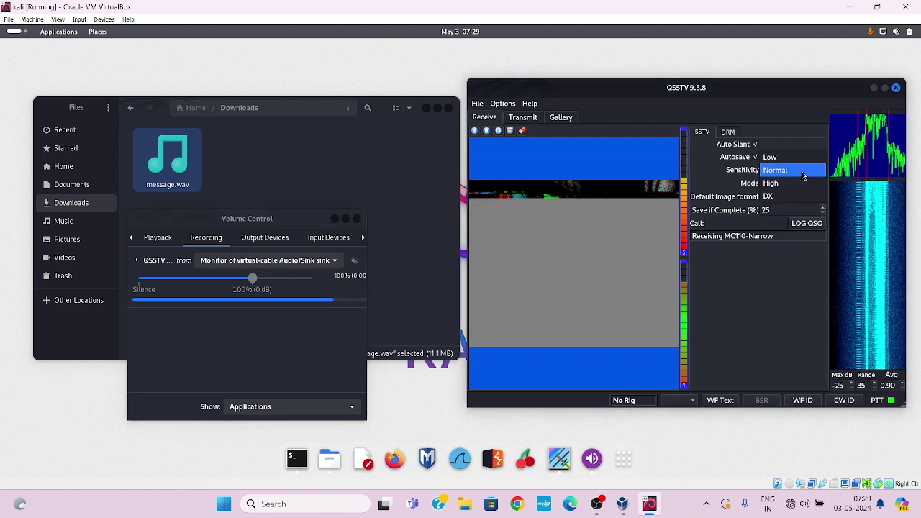
click(800, 134)
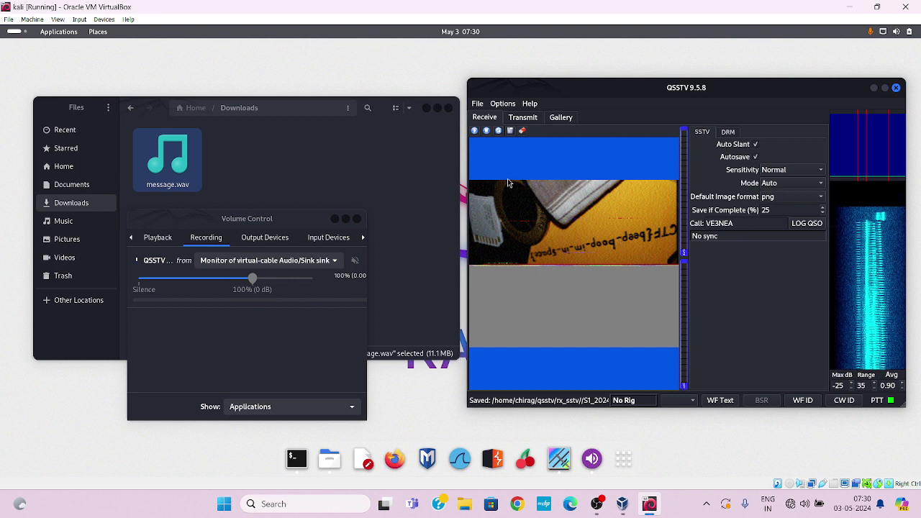
Step: Save the decoded SSTV image as asd in the rx_sstv folder
click(509, 132)
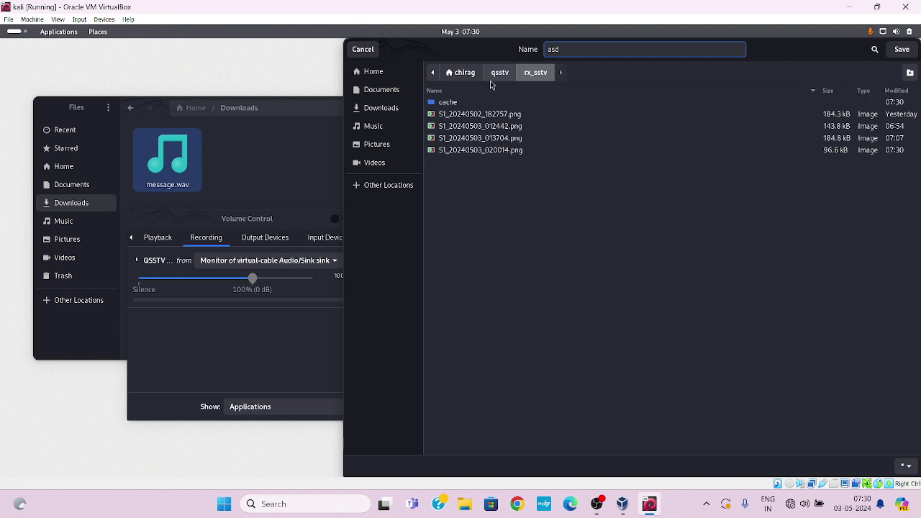
click(900, 49)
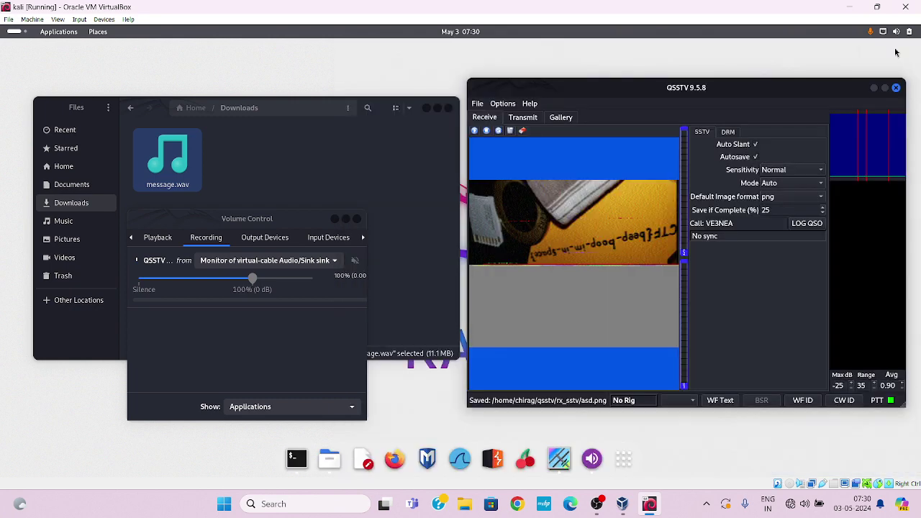